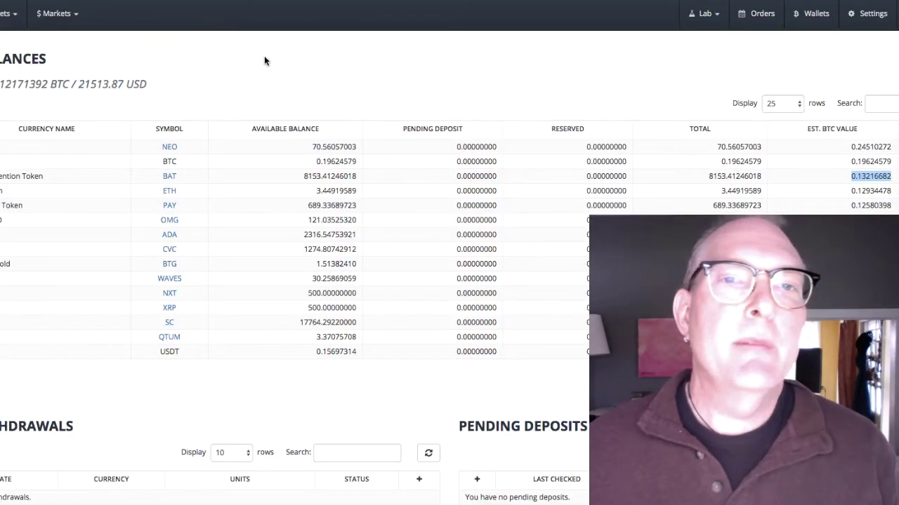
# Step: Copy NEO's estimated BTC value 0.24510272 from Balances and switch to the Google converter
pyautogui.click(874, 148)
pyautogui.click(874, 148)
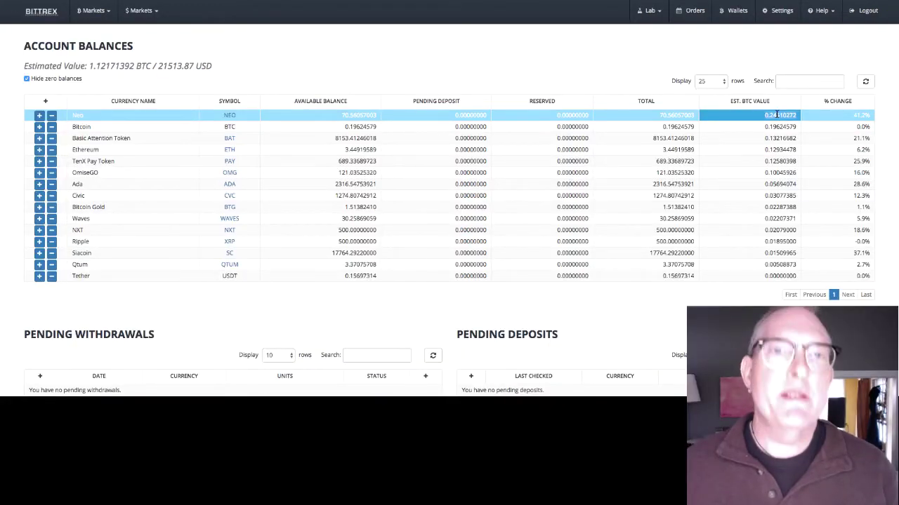
pyautogui.doubleClick(776, 115)
pyautogui.press('super+c')
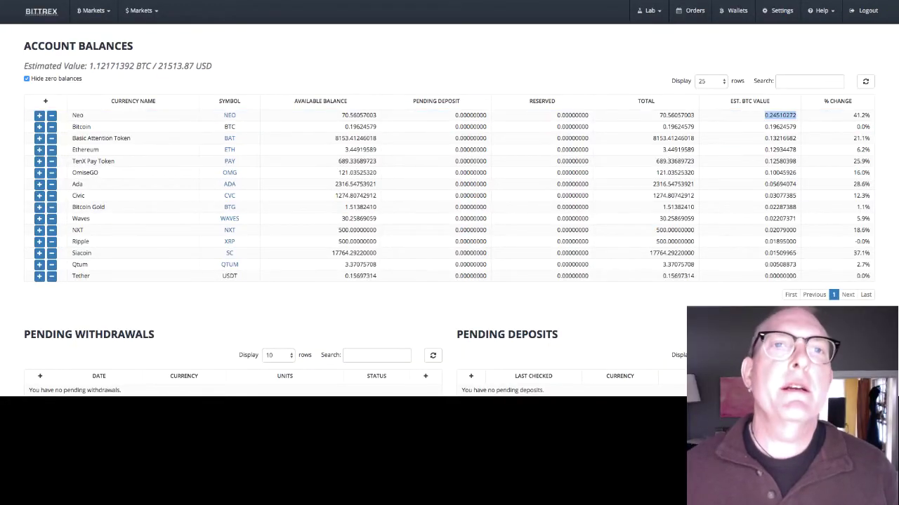
pyautogui.hotkey('ctrl', 'Tab')
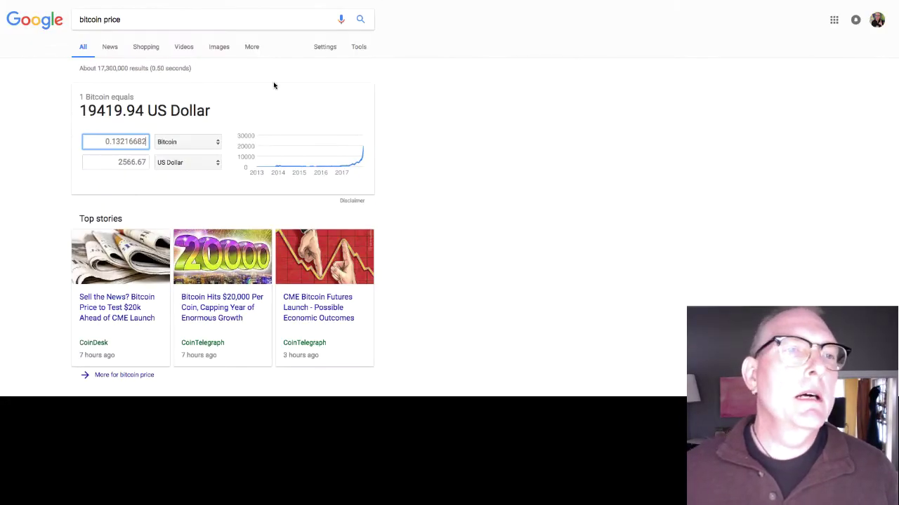
# Step: Paste 0.24510272 into the bitcoin converter to read 4759.88 USD, then return to Bittrex
pyautogui.doubleClick(123, 143)
pyautogui.press('super+v')
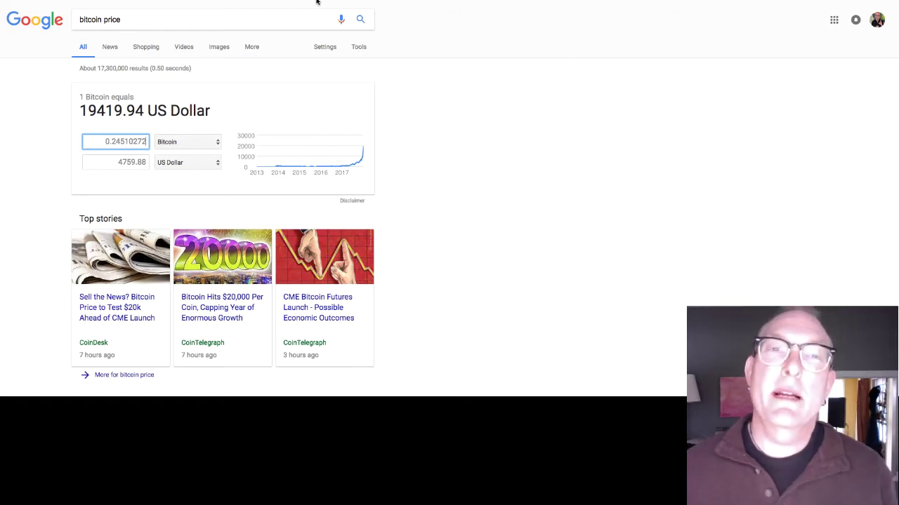
pyautogui.hotkey('ctrl', 'Tab')
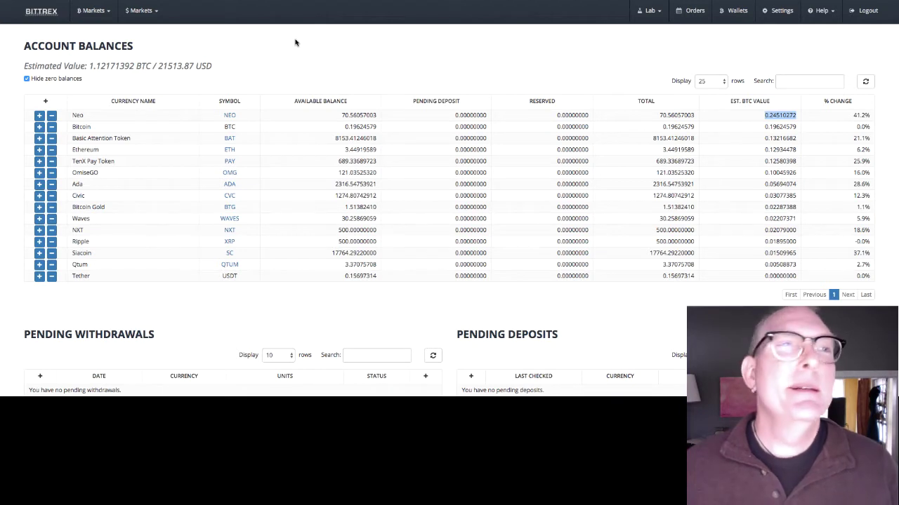
# Step: Open the BTC-NEO market from the Bittrex home page and scroll to its trading forms
pyautogui.click(34, 12)
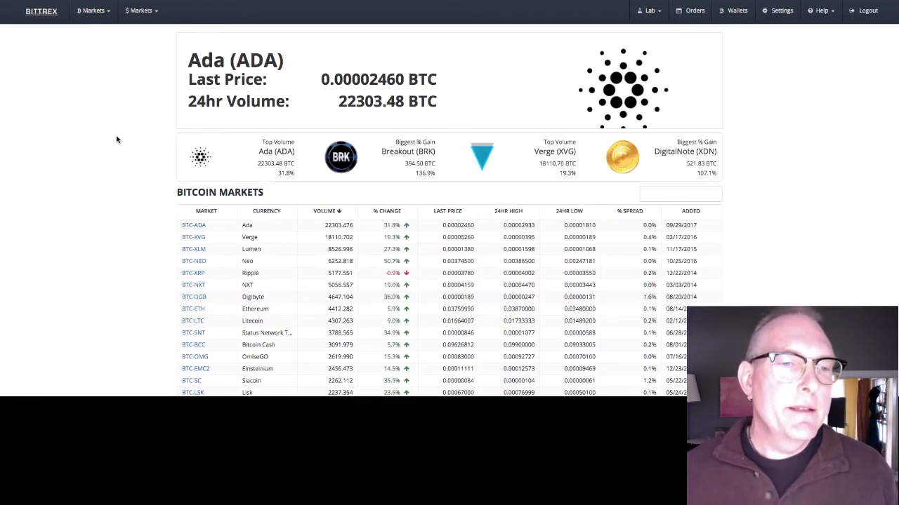
pyautogui.click(196, 262)
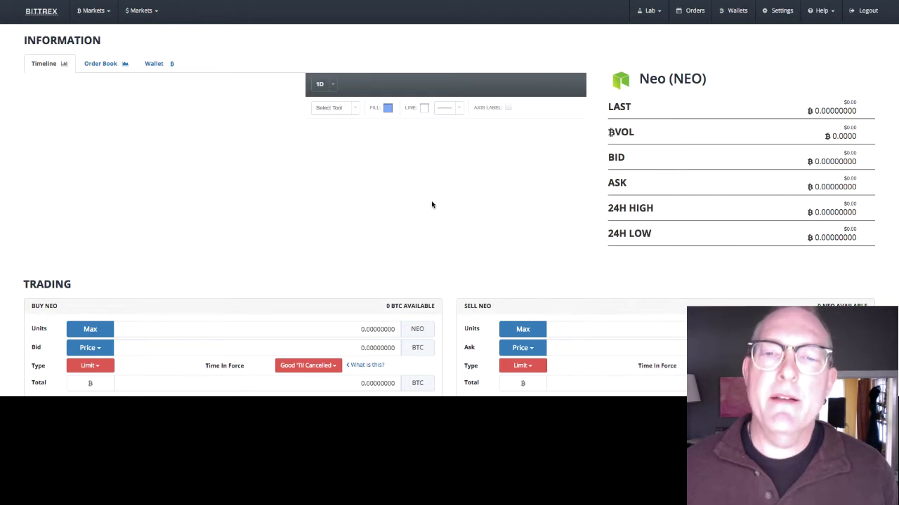
pyautogui.scroll(-1, 567, 303)
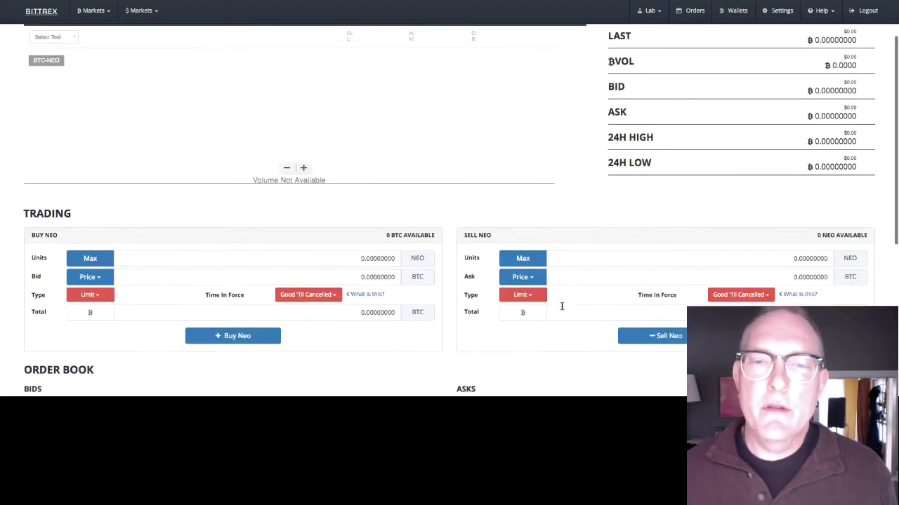
pyautogui.scroll(-2, 791, 253)
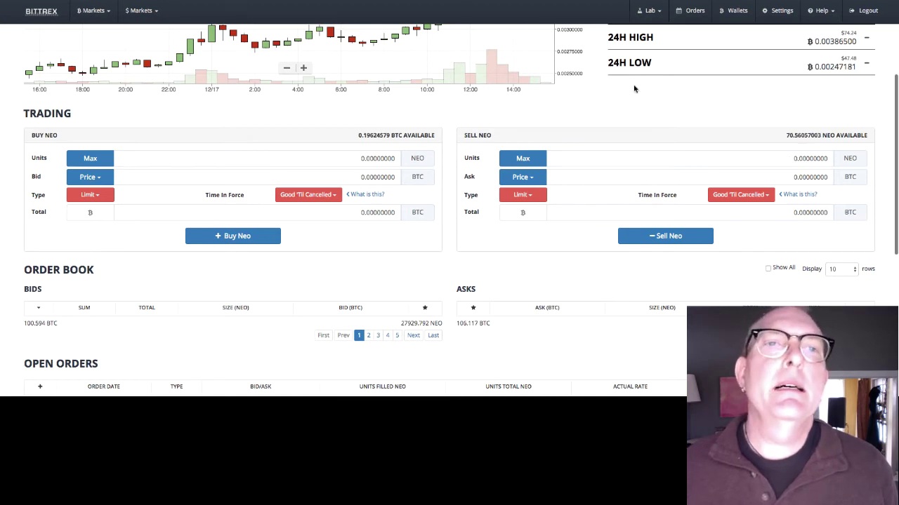
pyautogui.scroll(1, 606, 124)
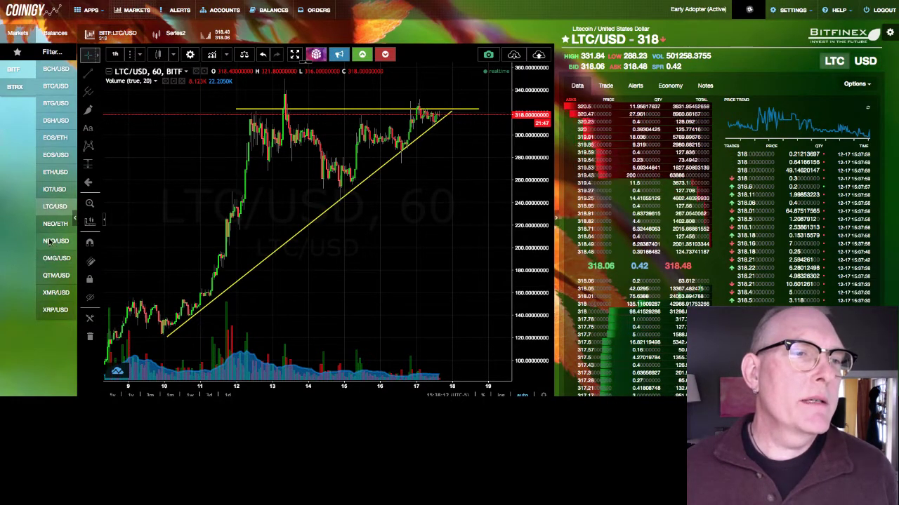
# Step: Switch Coinigy's chart and order book to the NEO/USD market
pyautogui.click(53, 243)
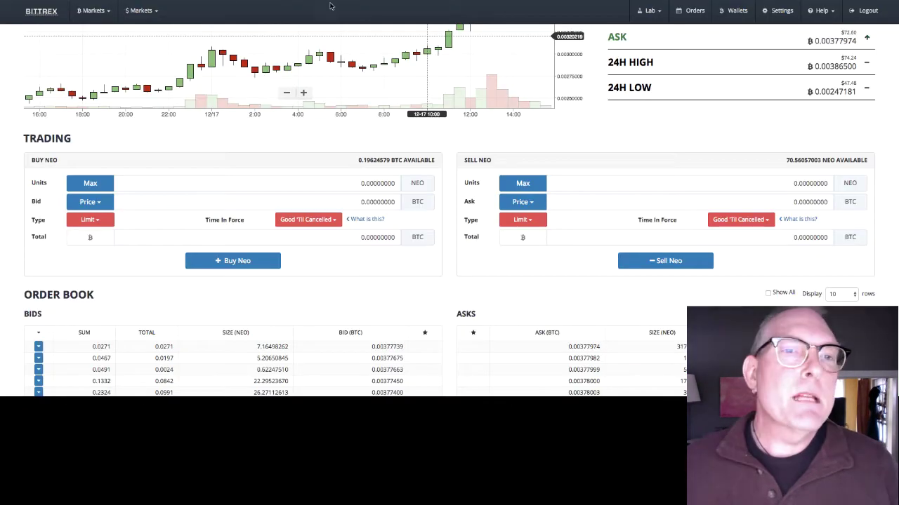
# Step: Enter a stray quantity in the Buy NEO form, then clear it
pyautogui.click(360, 183)
pyautogui.write('10.00000000')
pyautogui.click(90, 202)
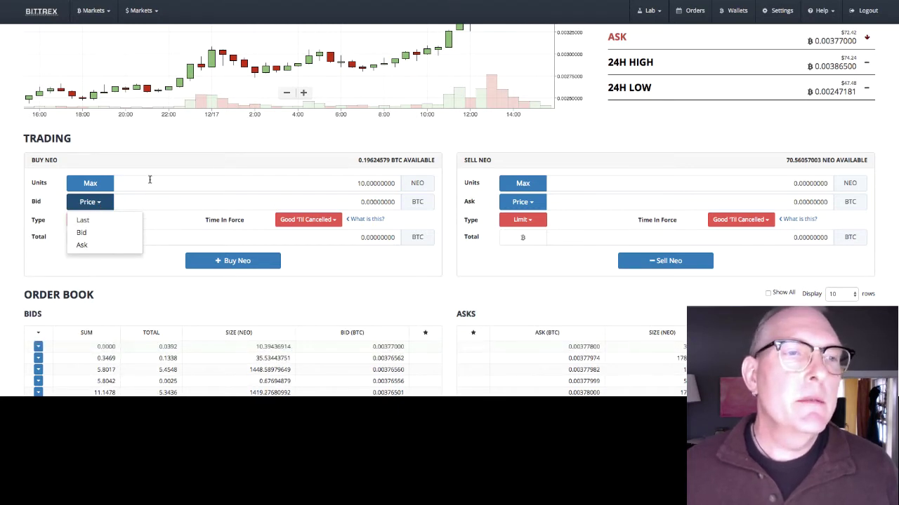
pyautogui.doubleClick(361, 183)
pyautogui.press('BackSpace')
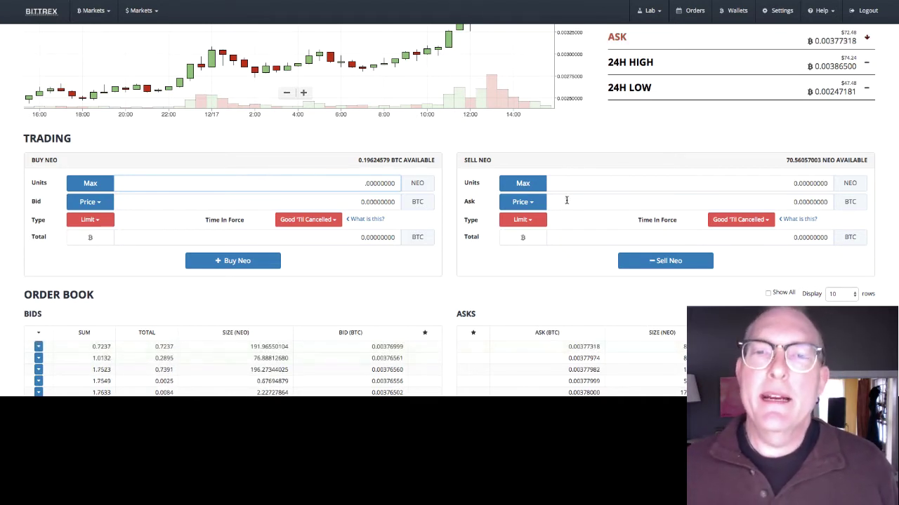
# Step: Set a 10 NEO sell at the bid price, Immediate or Cancel, and select its 0.03760575 BTC total
pyautogui.click(793, 184)
pyautogui.write('10')
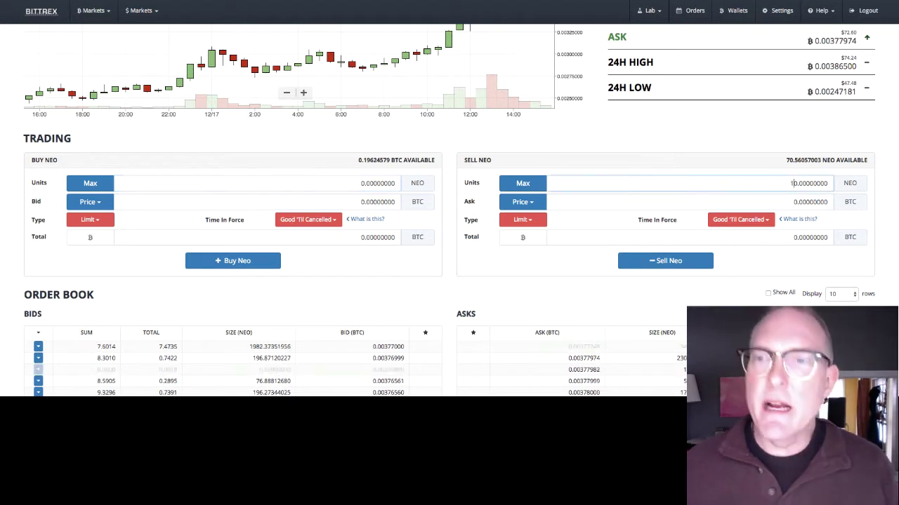
pyautogui.click(531, 203)
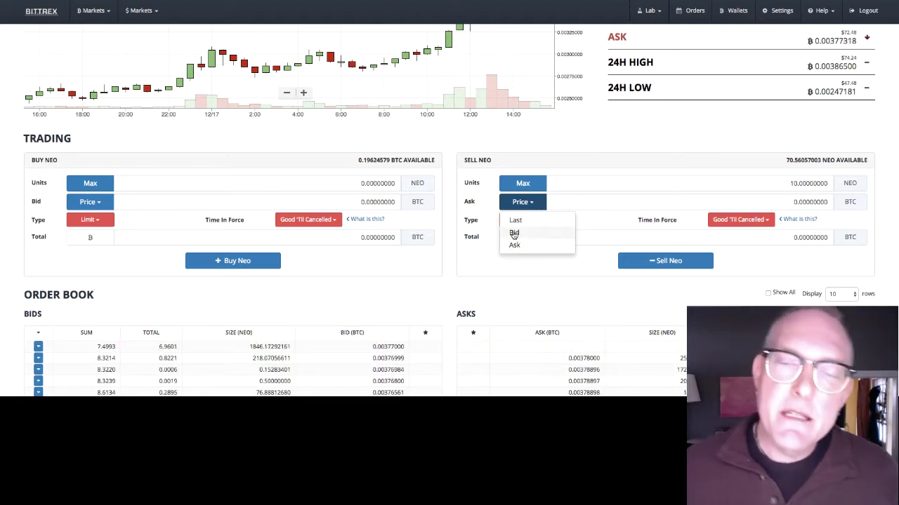
pyautogui.click(514, 233)
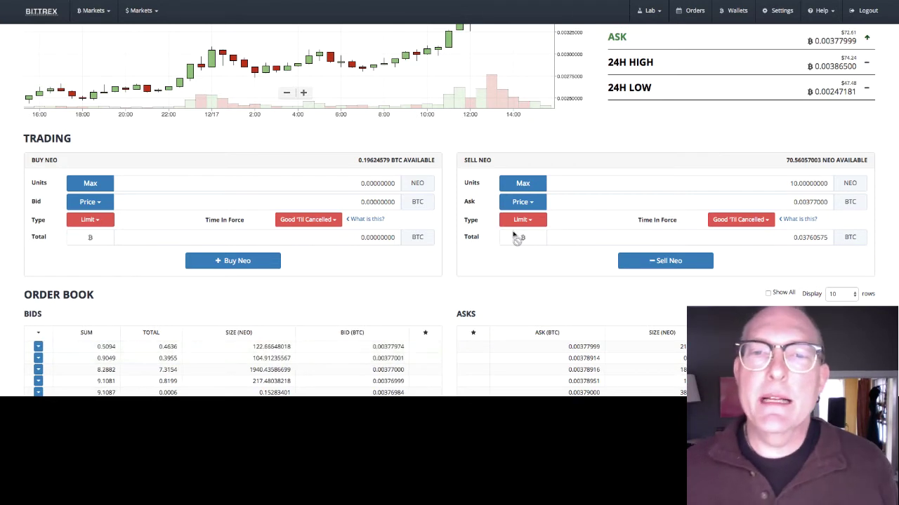
pyautogui.click(748, 221)
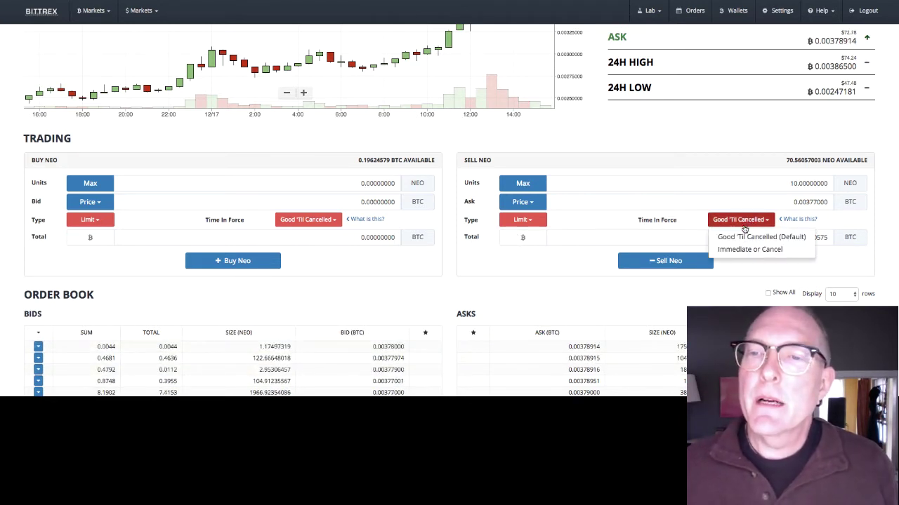
pyautogui.click(729, 250)
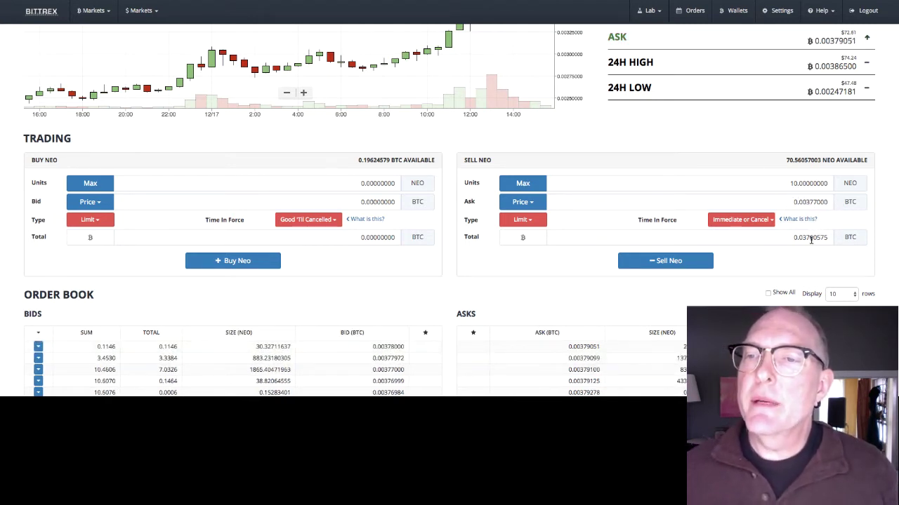
pyautogui.doubleClick(811, 238)
pyautogui.hotkey('ctrl', 'c')
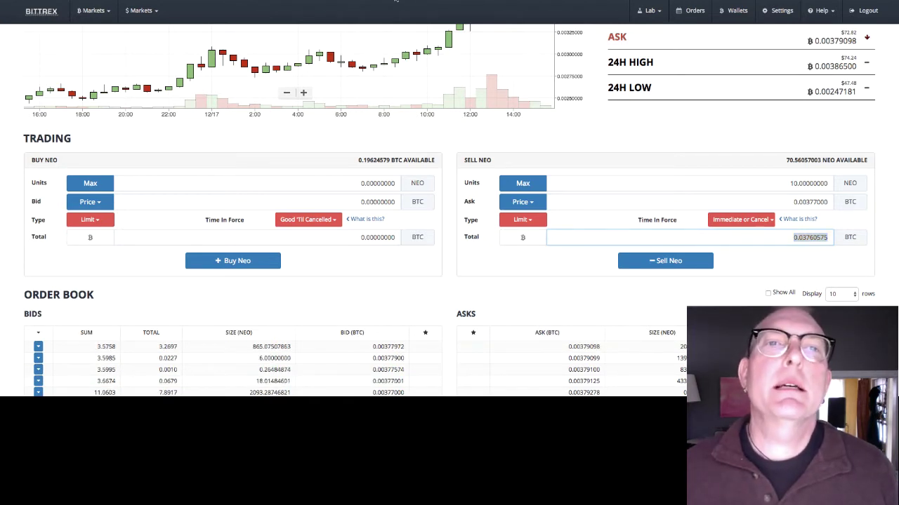
# Step: Convert the 0.03760575 BTC sale total to 730.30 USD in the Google converter, then return to Bittrex
pyautogui.click(477, 2)
pyautogui.doubleClick(139, 141)
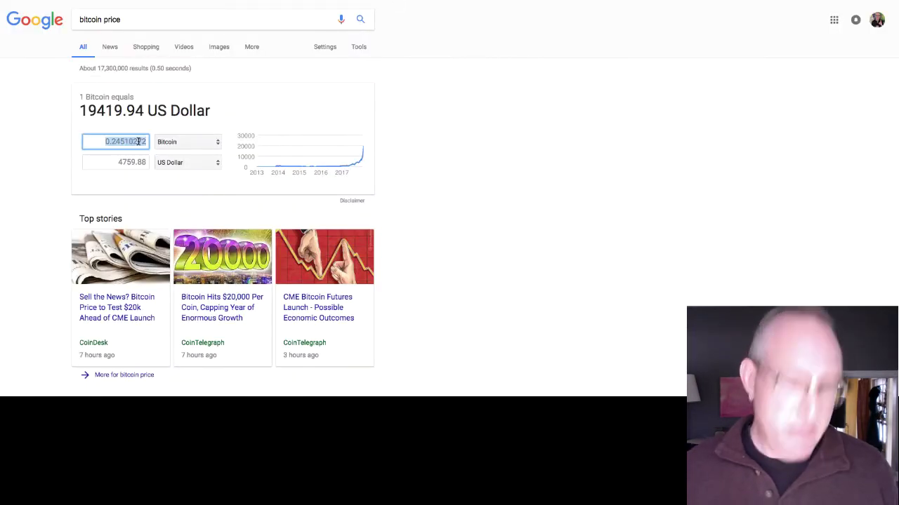
pyautogui.hotkey('ctrl', 'v')
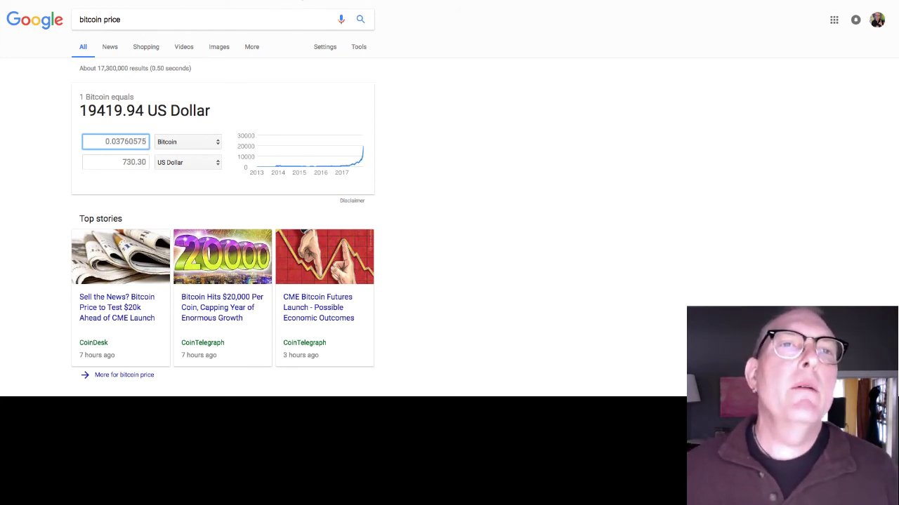
pyautogui.hotkey('ctrl', 'Tab')
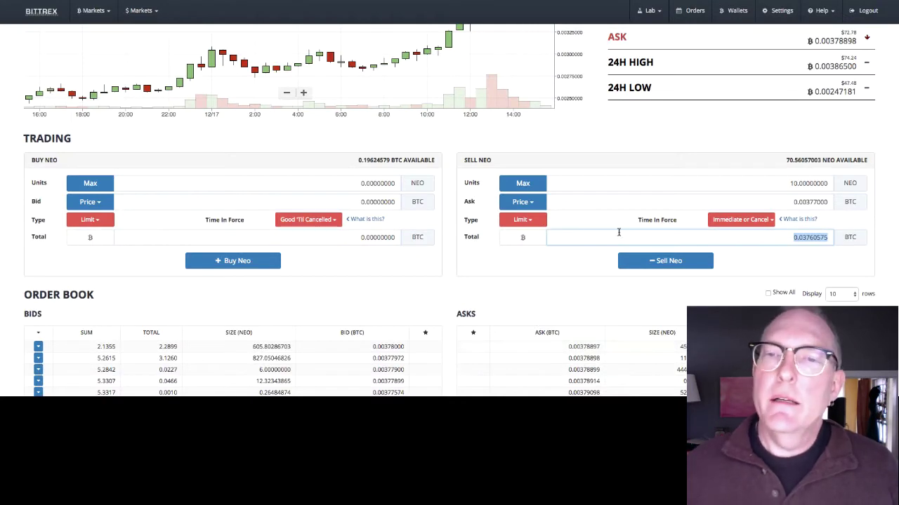
# Step: Refresh the sell price to the current bid and confirm the 10 NEO limit sell
pyautogui.click(522, 201)
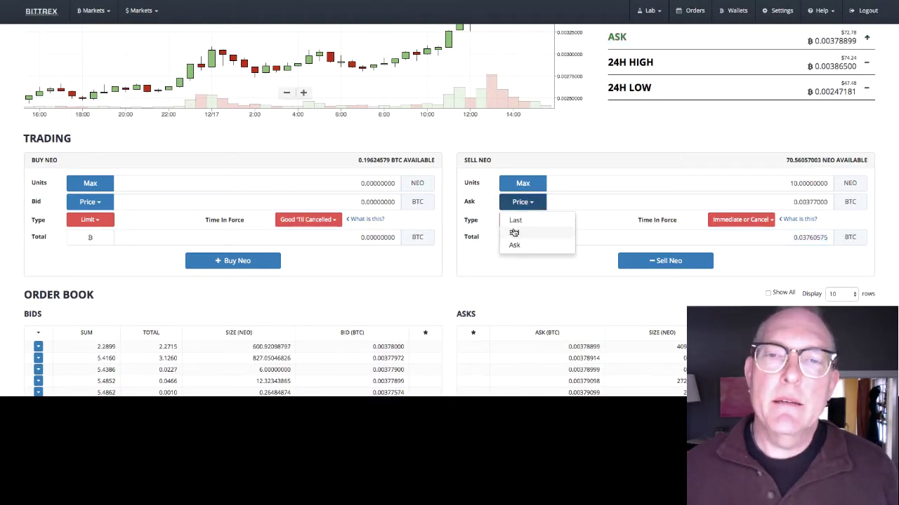
pyautogui.click(514, 233)
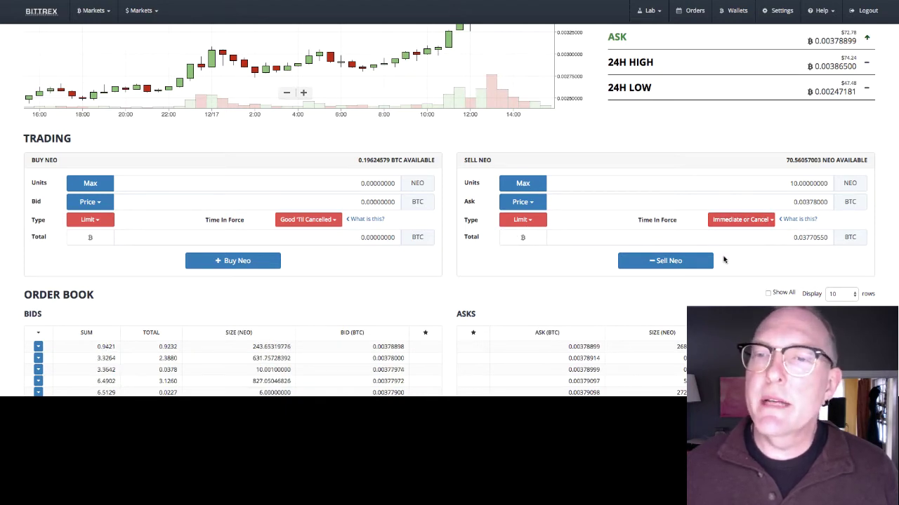
pyautogui.click(676, 261)
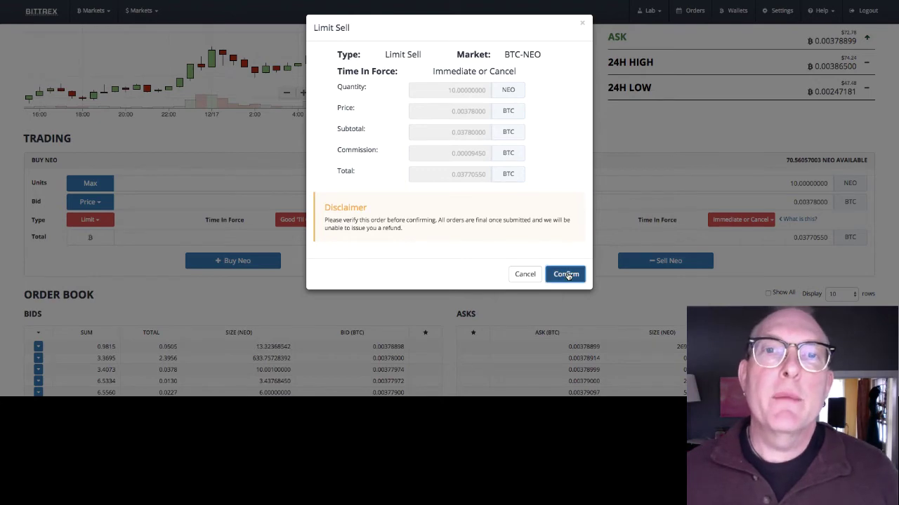
pyautogui.click(567, 274)
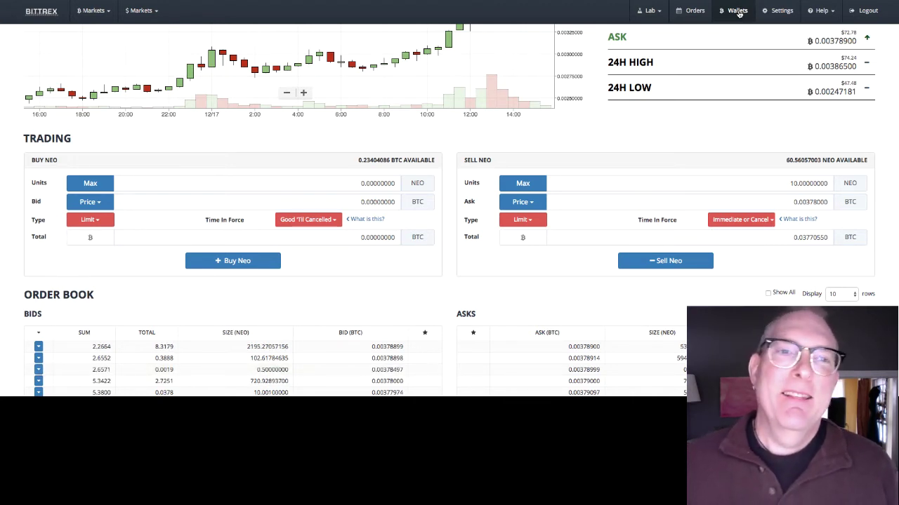
# Step: Open Wallets to check balances of 60.56057003 NEO and 0.23404086 BTC
pyautogui.click(738, 12)
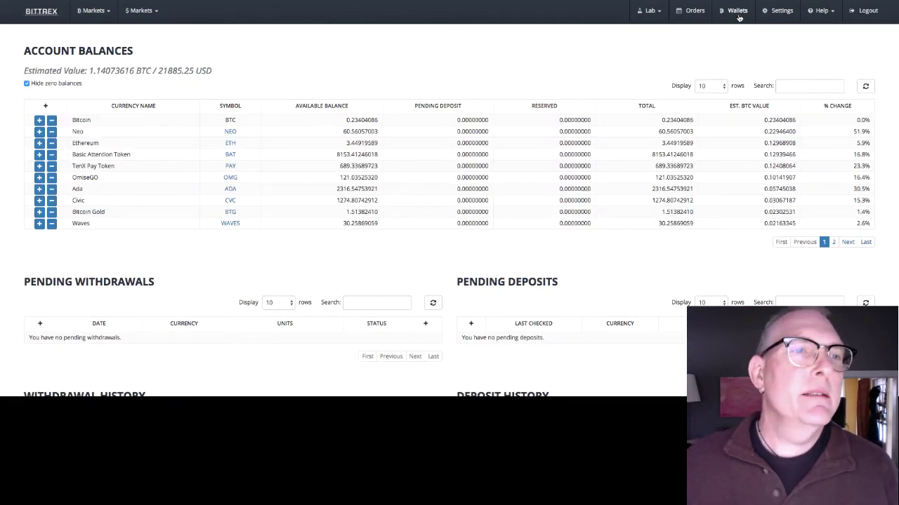
pyautogui.scroll(-1, 236, 110)
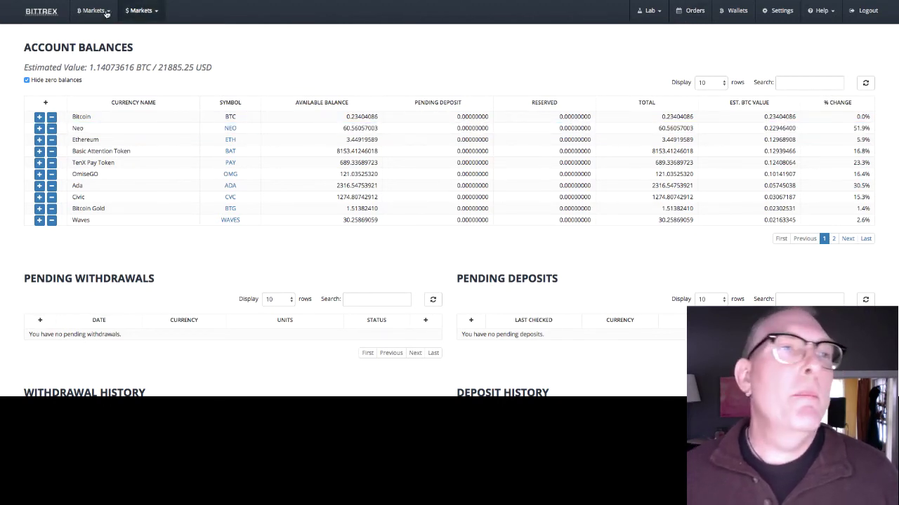
# Step: Search the Bitcoin markets for 'lite' and open the BTC-LTC market
pyautogui.click(42, 12)
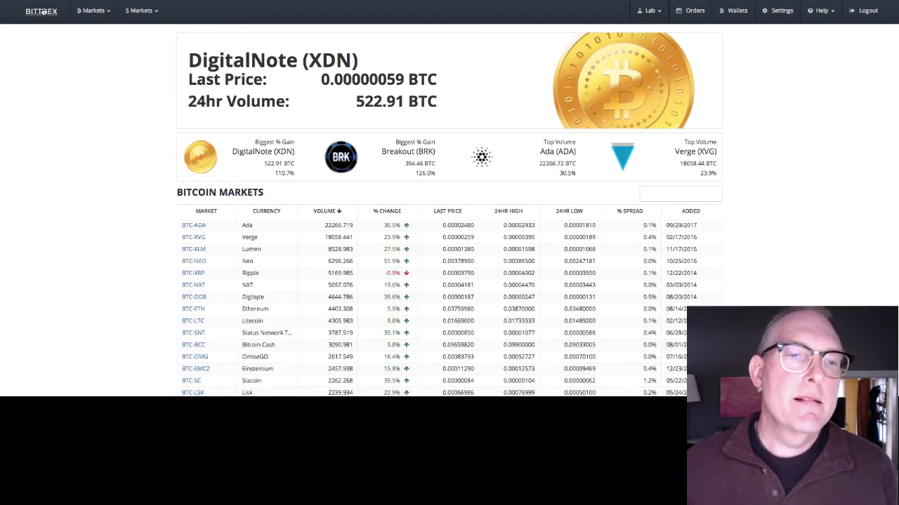
pyautogui.scroll(-2, 283, 273)
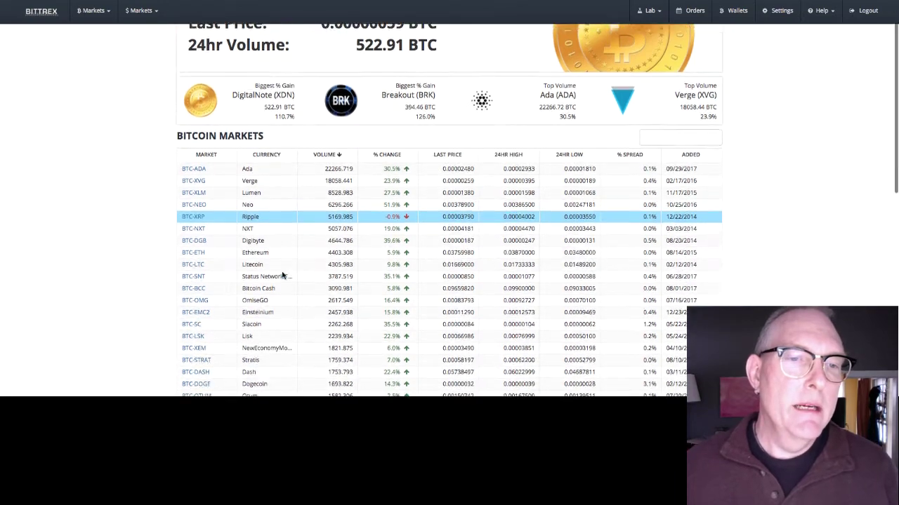
pyautogui.scroll(-2, 283, 274)
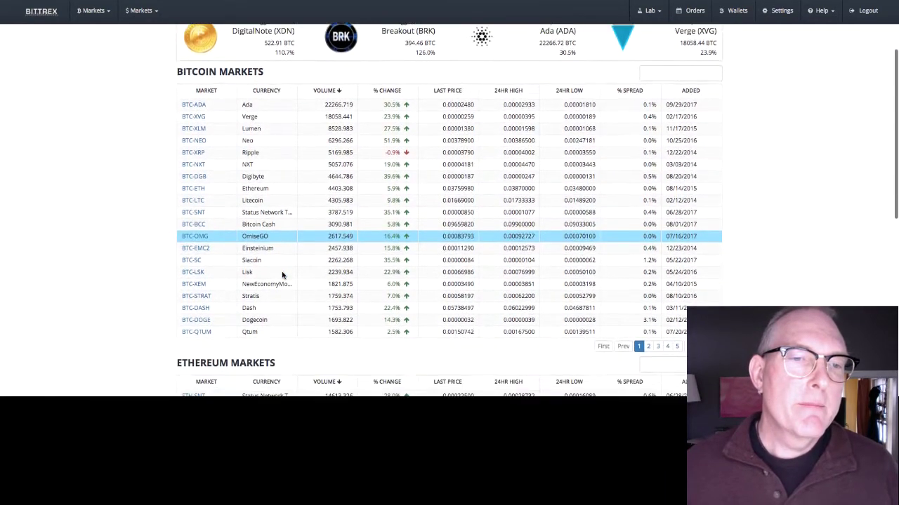
pyautogui.scroll(1, 282, 276)
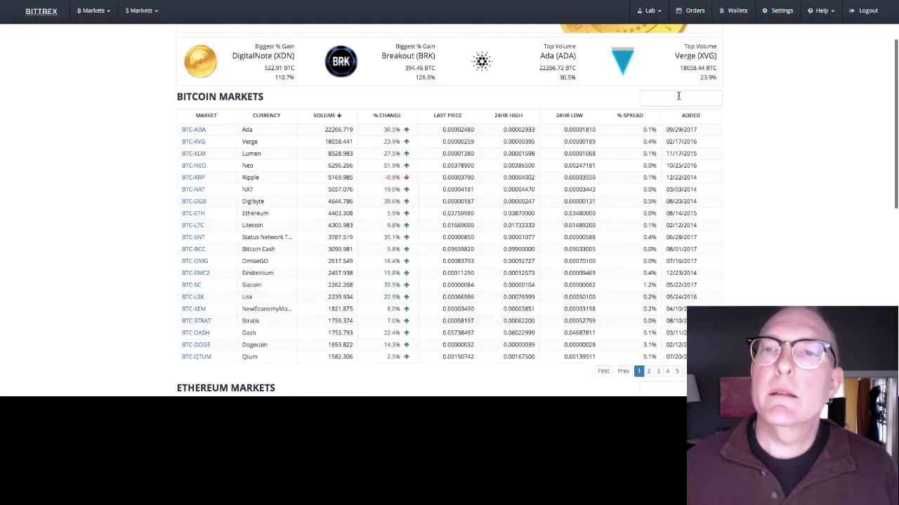
pyautogui.write('lite')
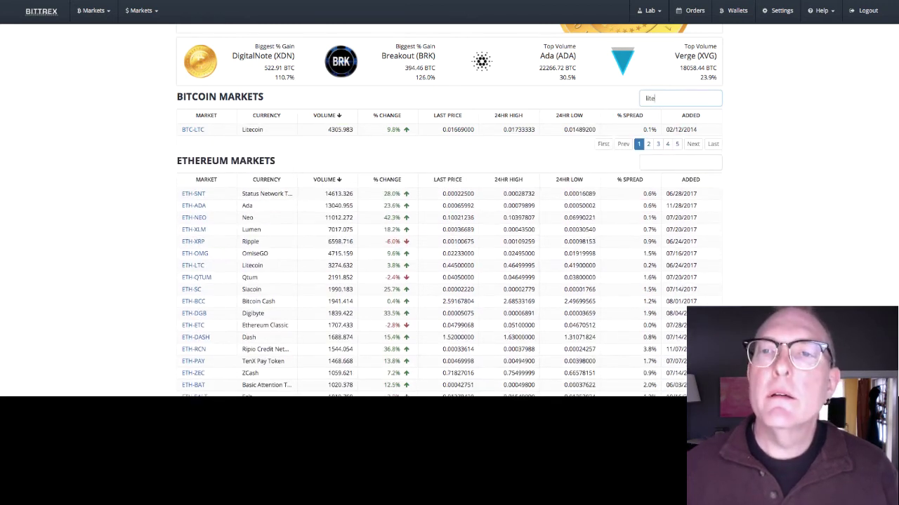
pyautogui.click(194, 130)
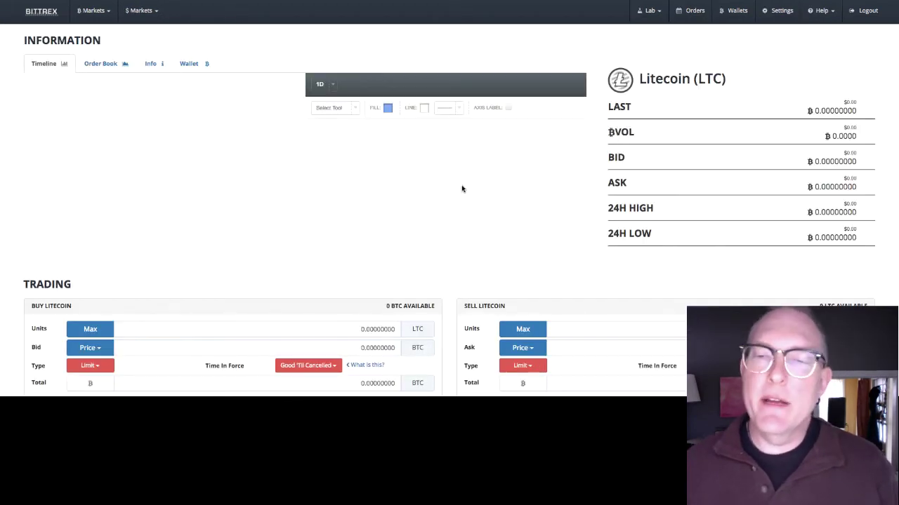
pyautogui.scroll(-3, 462, 188)
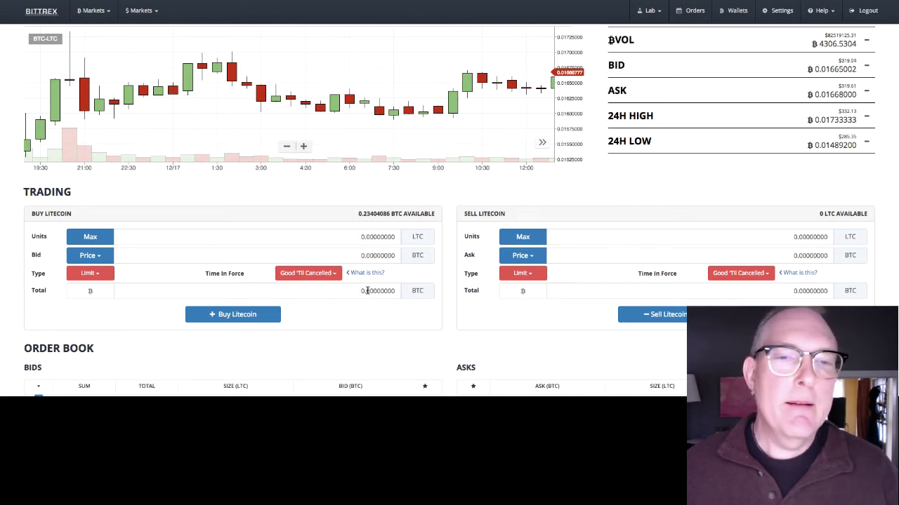
# Step: Fill a Litecoin buy totalling 0.03760575 BTC at the ask, Immediate or Cancel, and submit it for review
pyautogui.click(396, 286)
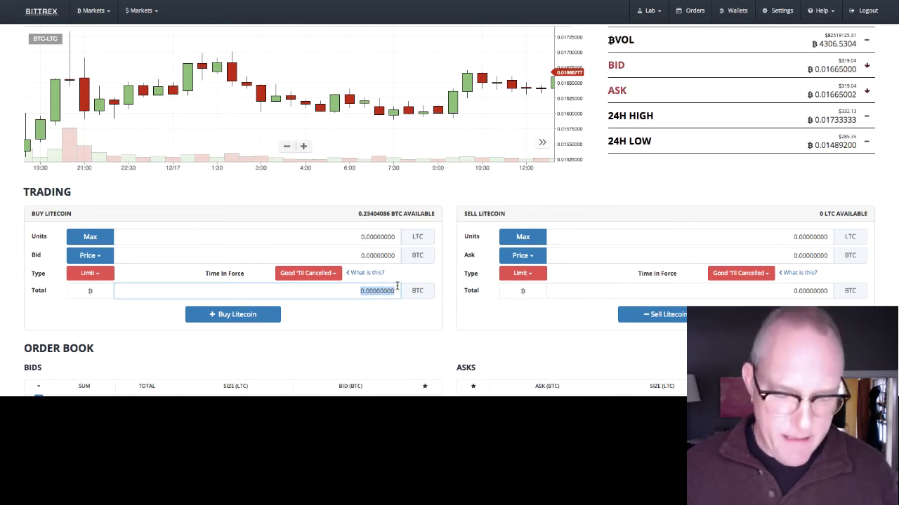
pyautogui.hotkey('ctrl', 'v')
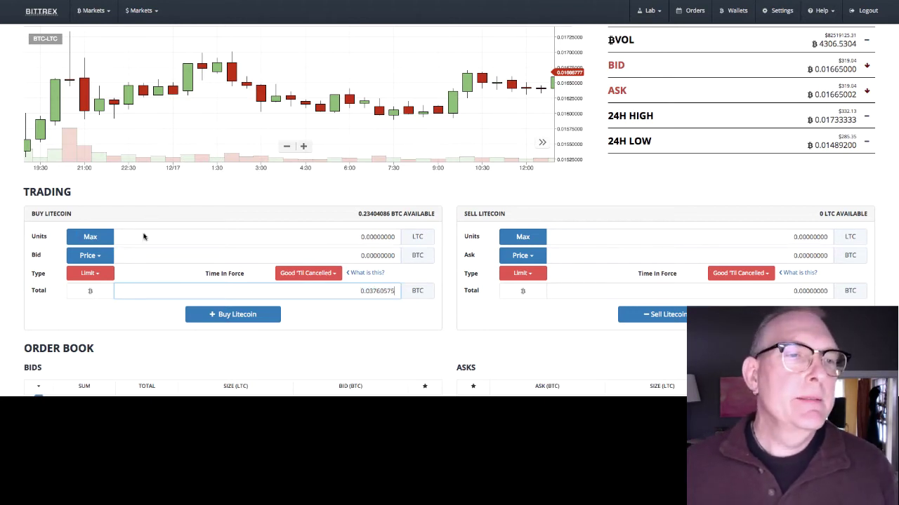
pyautogui.click(96, 257)
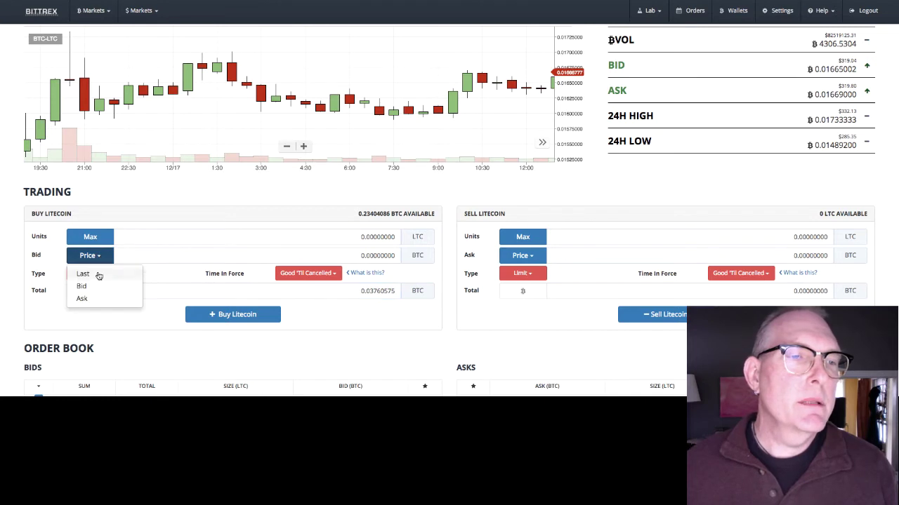
pyautogui.click(85, 301)
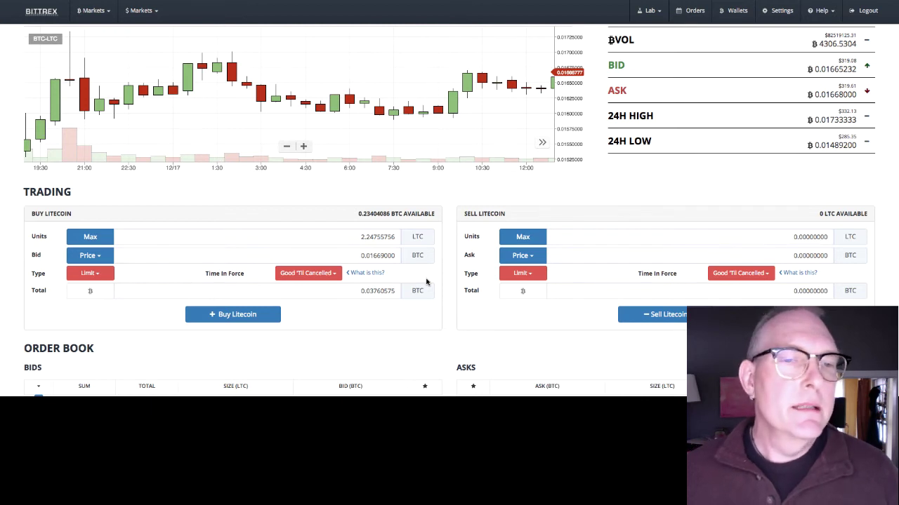
pyautogui.click(309, 273)
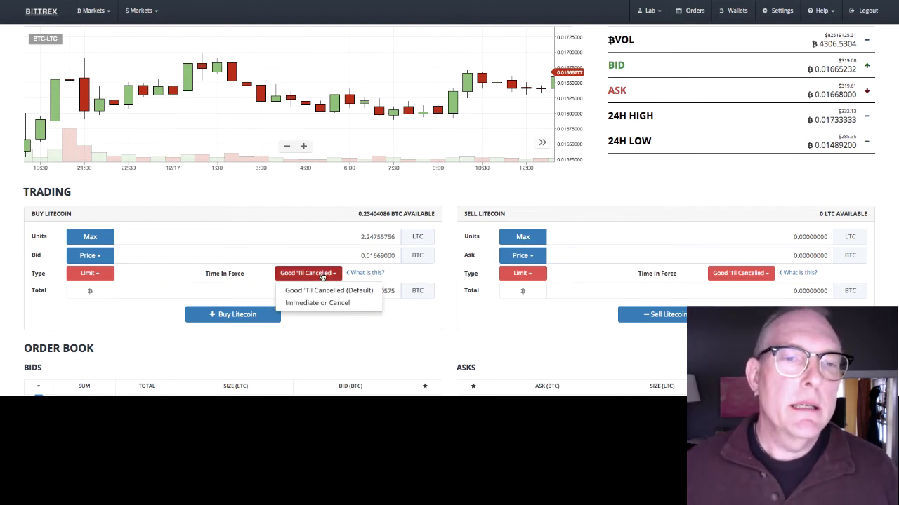
pyautogui.click(300, 304)
pyautogui.scroll(-1, 194, 285)
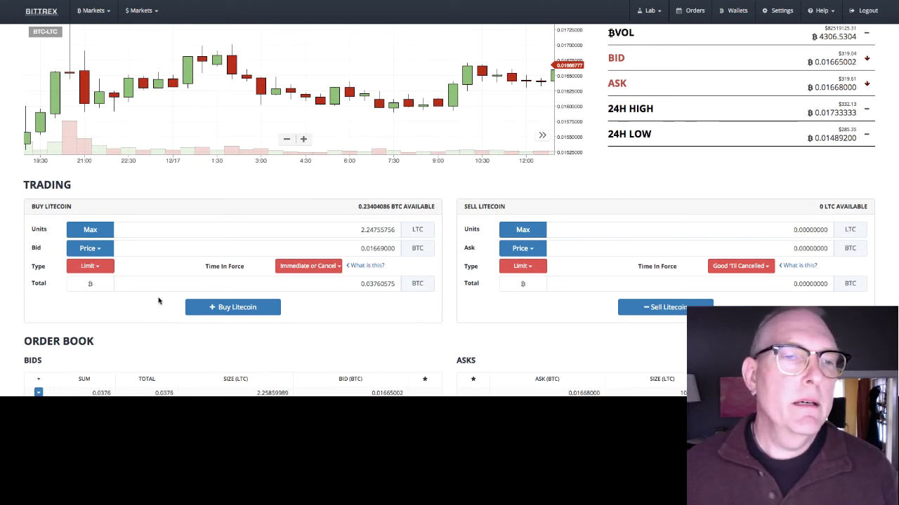
pyautogui.click(102, 253)
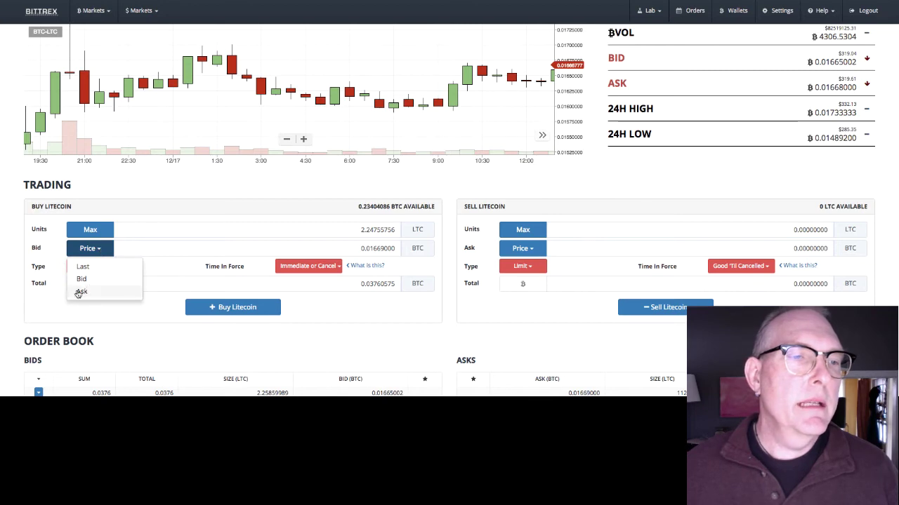
pyautogui.click(79, 292)
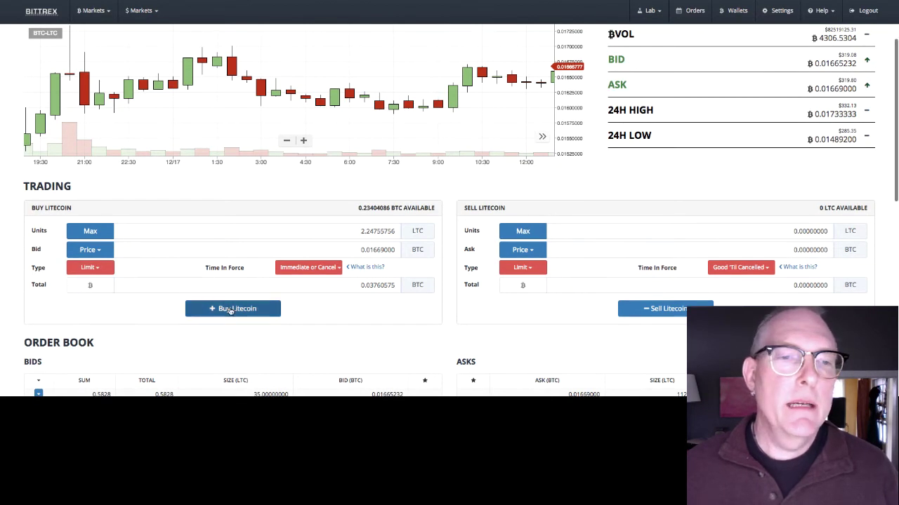
pyautogui.click(193, 310)
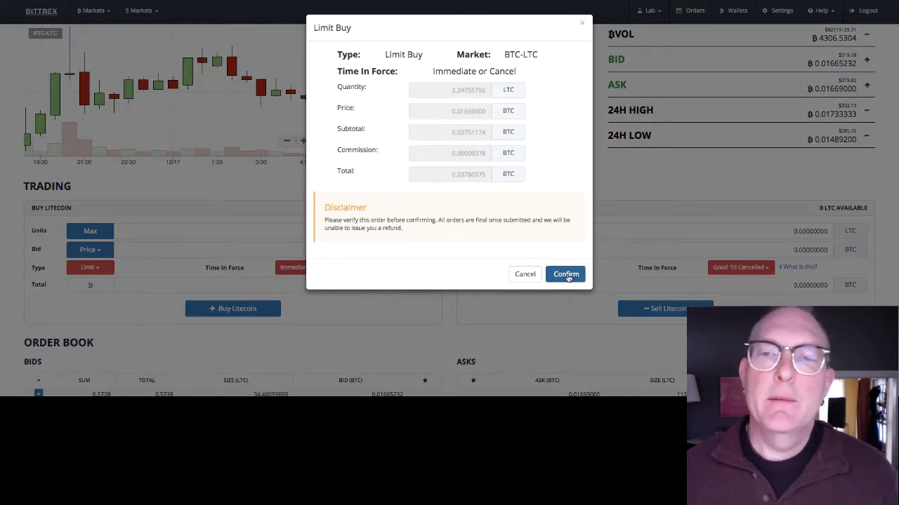
# Step: Confirm the Limit Buy order for Litecoin, leaving 2.24755756 LTC and 0.19643536 BTC available
pyautogui.click(566, 274)
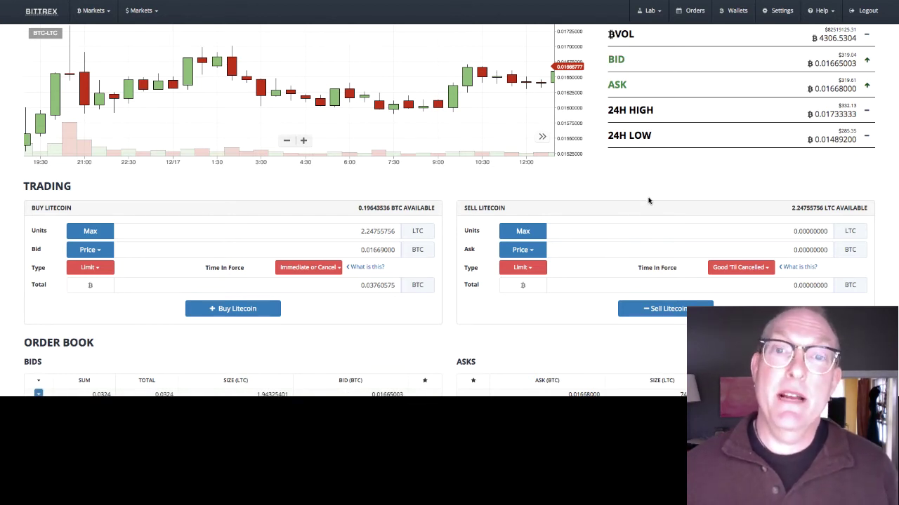
# Step: Show the Wallets page with 50 account balance rows, including 2.24755756 LTC
pyautogui.click(737, 10)
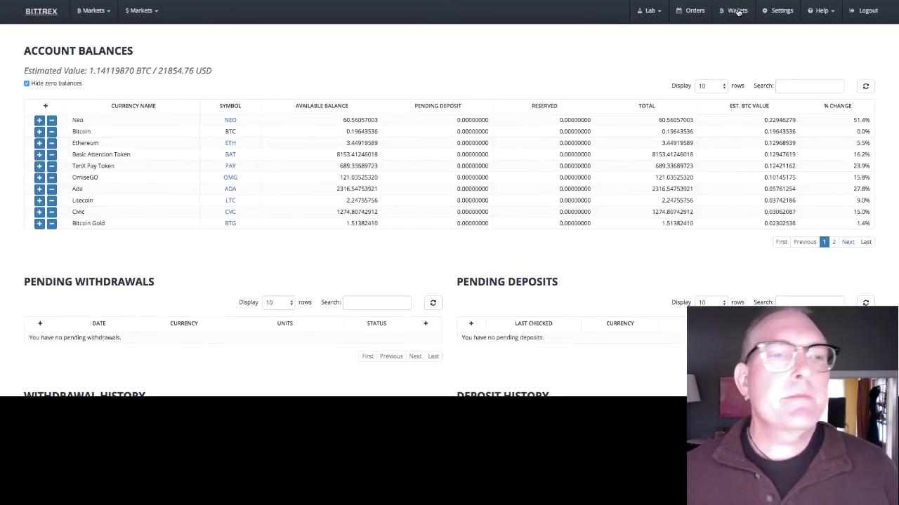
pyautogui.click(715, 86)
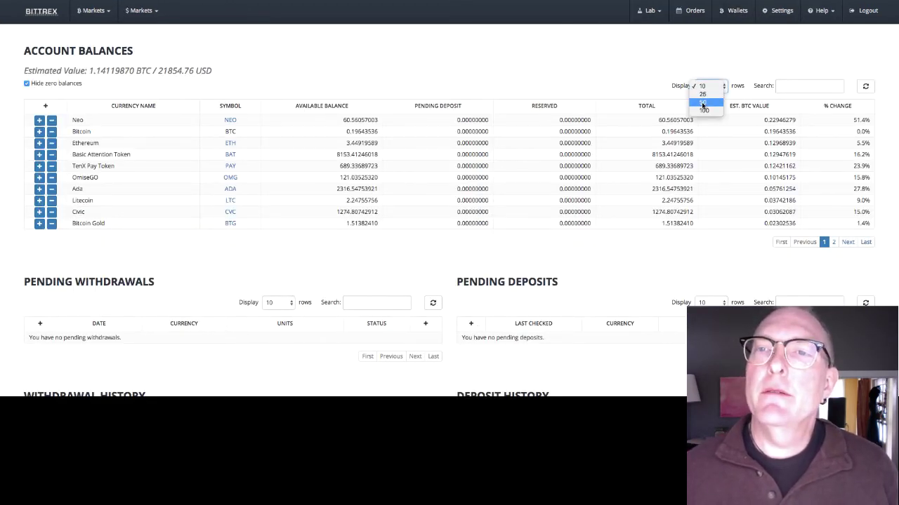
pyautogui.click(702, 104)
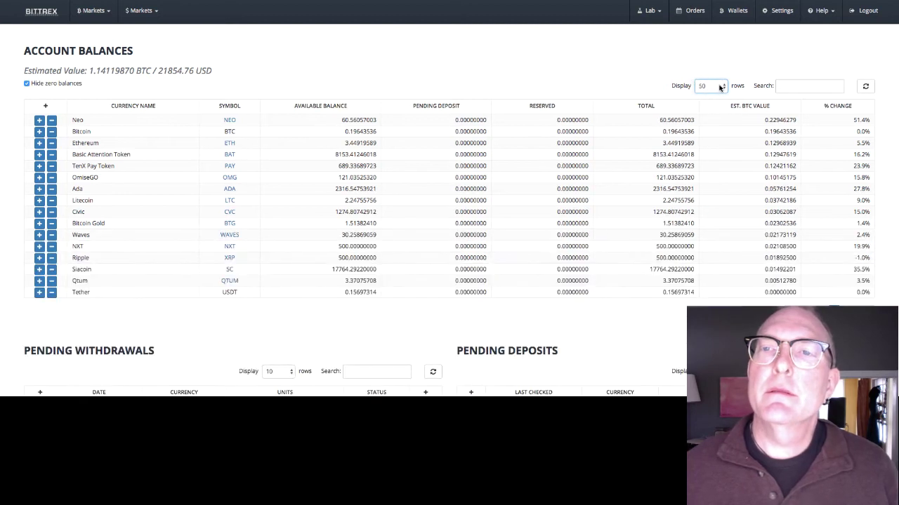